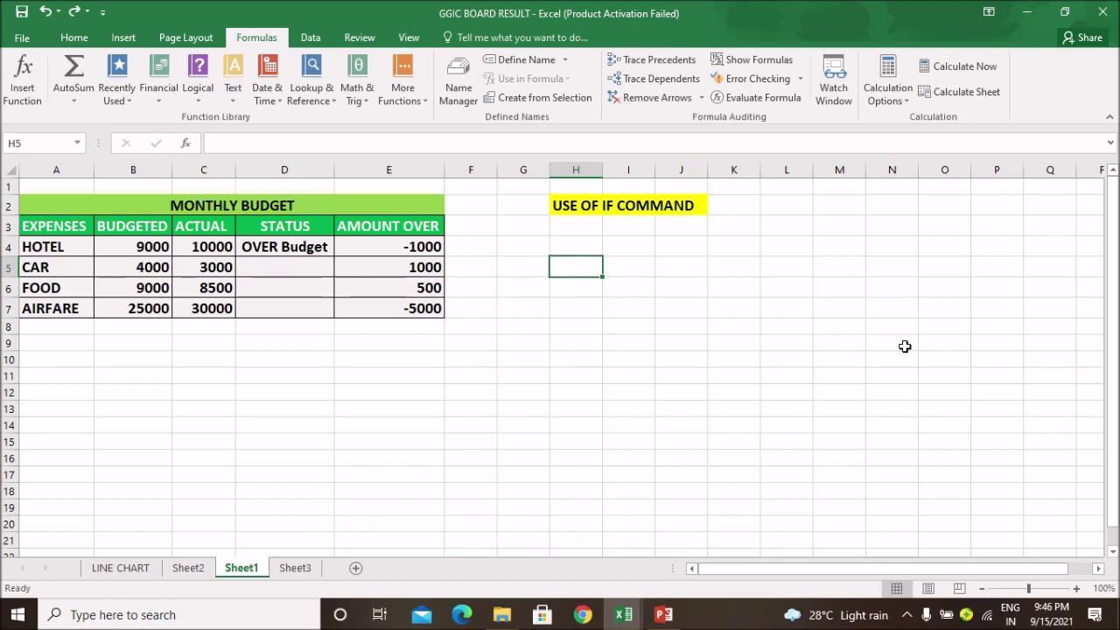
Step: Select the USE OF IF COMMAND heading across H2 and I2, then clear the selection
{"action": "left_click", "coordinate": [703, 207]}
{"action": "left_click", "coordinate": [631, 207]}
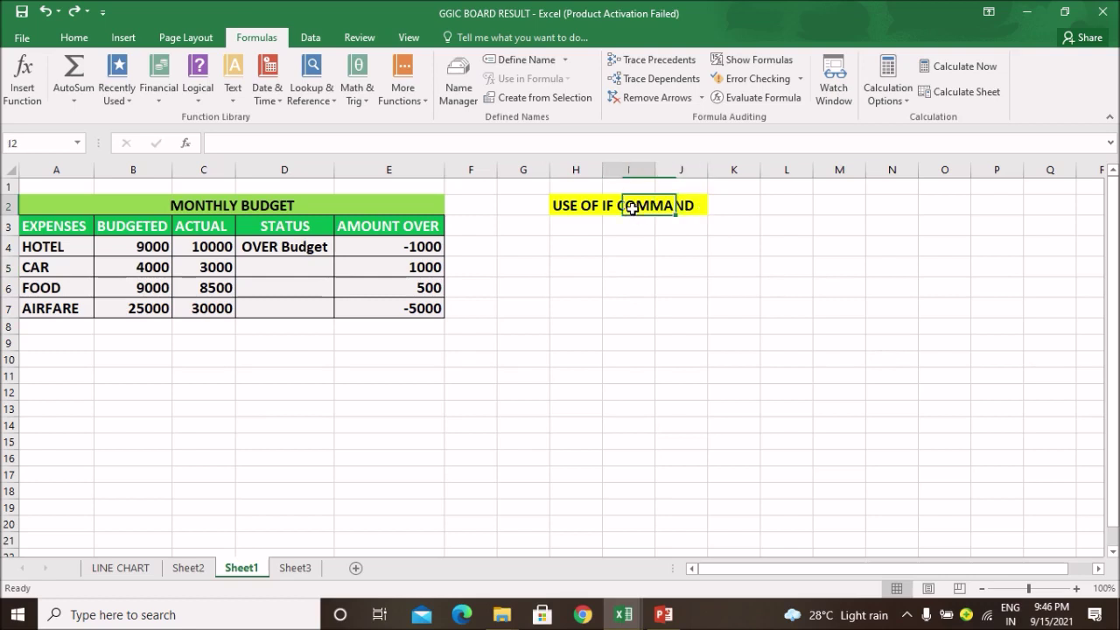
{"action": "left_click_drag", "start_coordinate": [578, 211], "coordinate": [679, 204]}
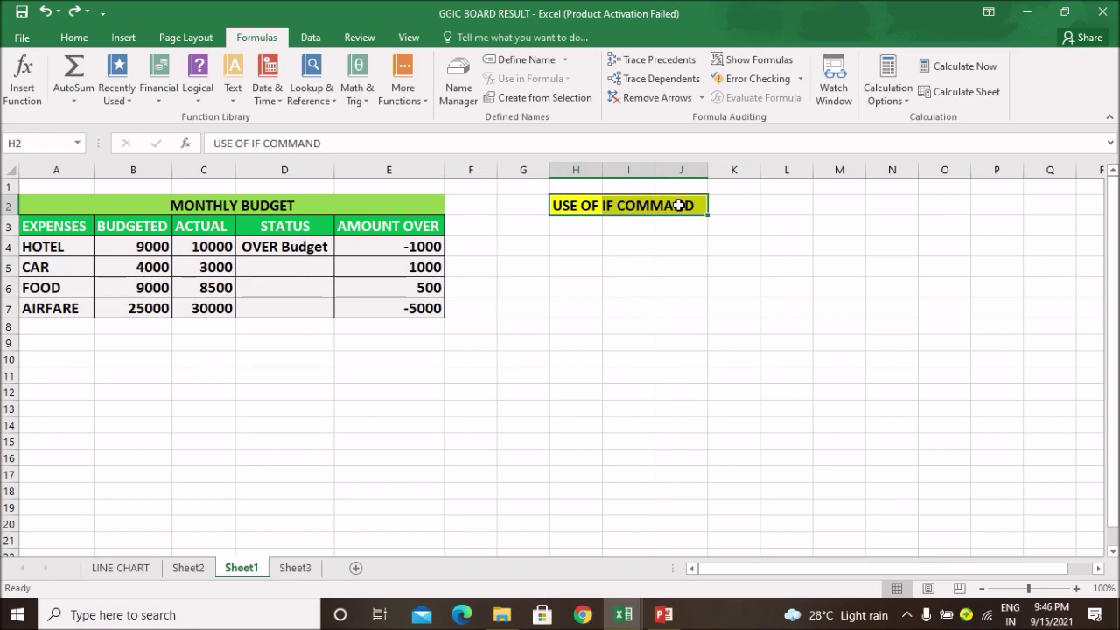
{"action": "left_click", "coordinate": [662, 263]}
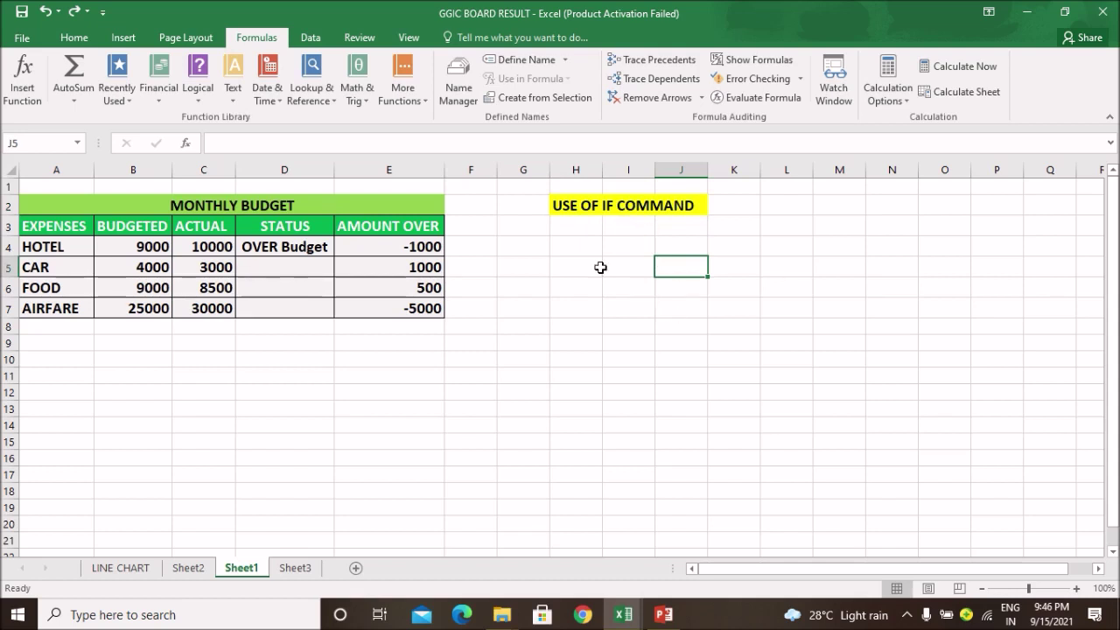
Step: Start an =IF( formula in H7, then erase it and leave H7 empty
{"action": "left_click", "coordinate": [668, 331]}
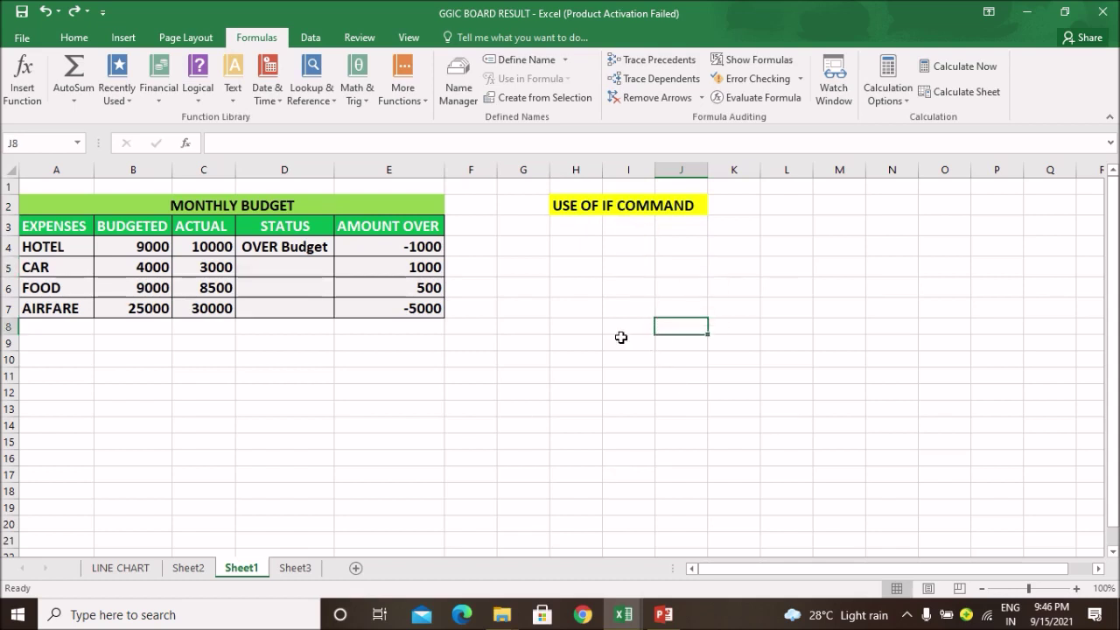
{"action": "left_click", "coordinate": [614, 334]}
{"action": "left_click", "coordinate": [582, 325]}
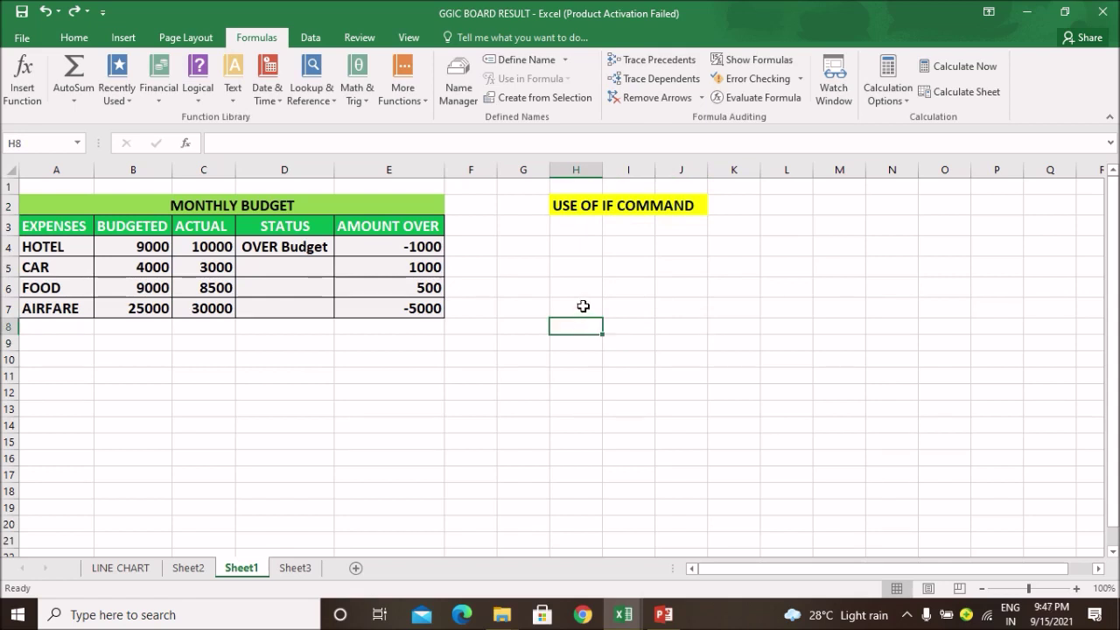
{"action": "left_click", "coordinate": [582, 306]}
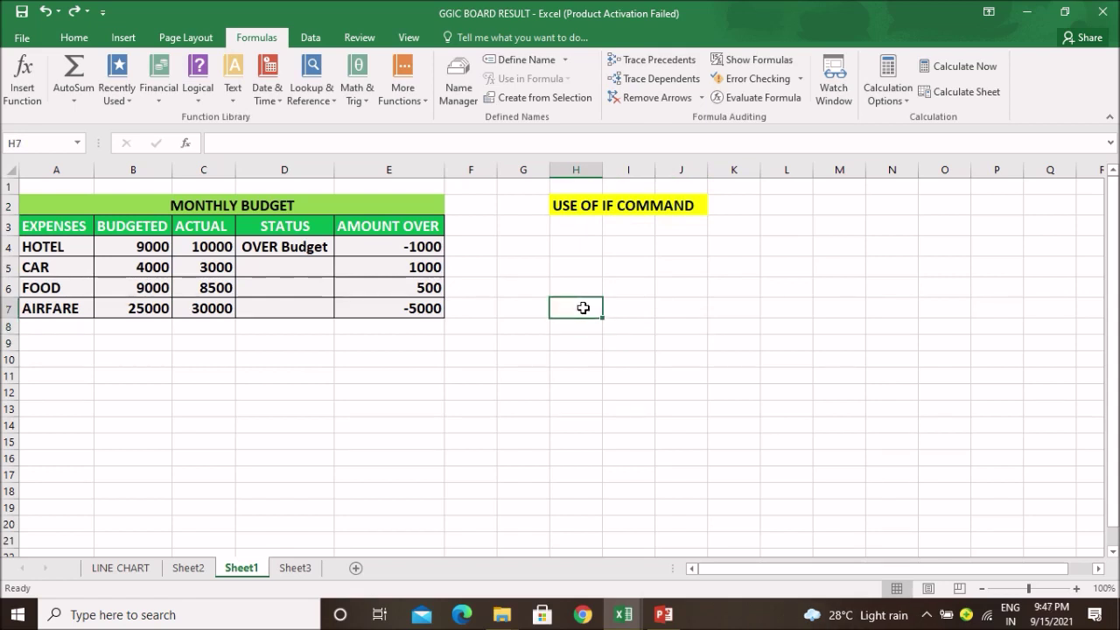
{"action": "type", "text": "="}
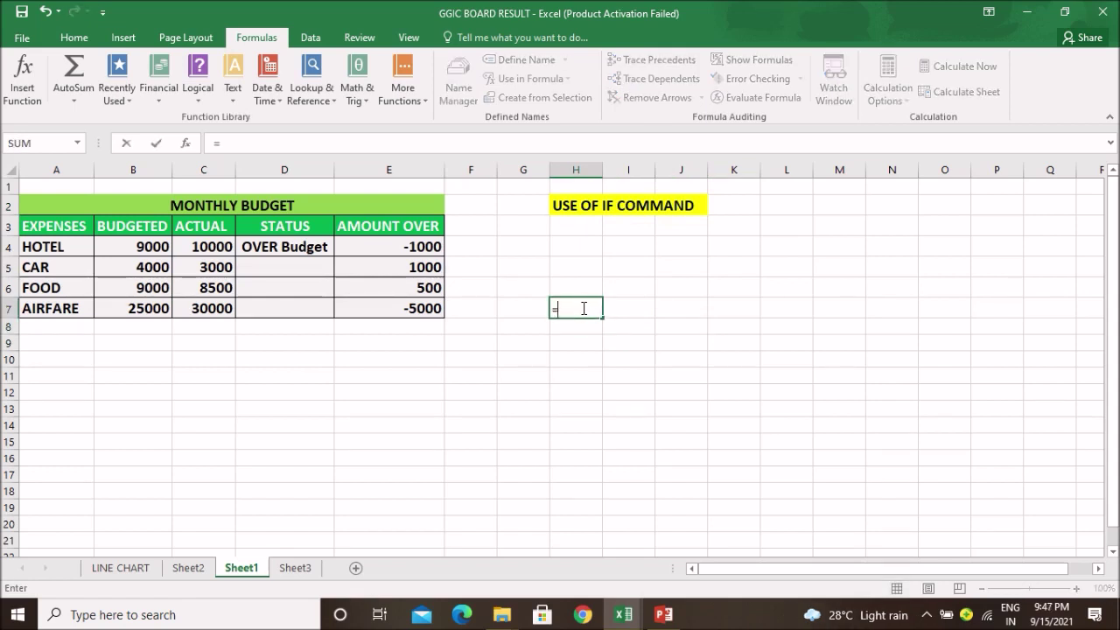
{"action": "type", "text": "if"}
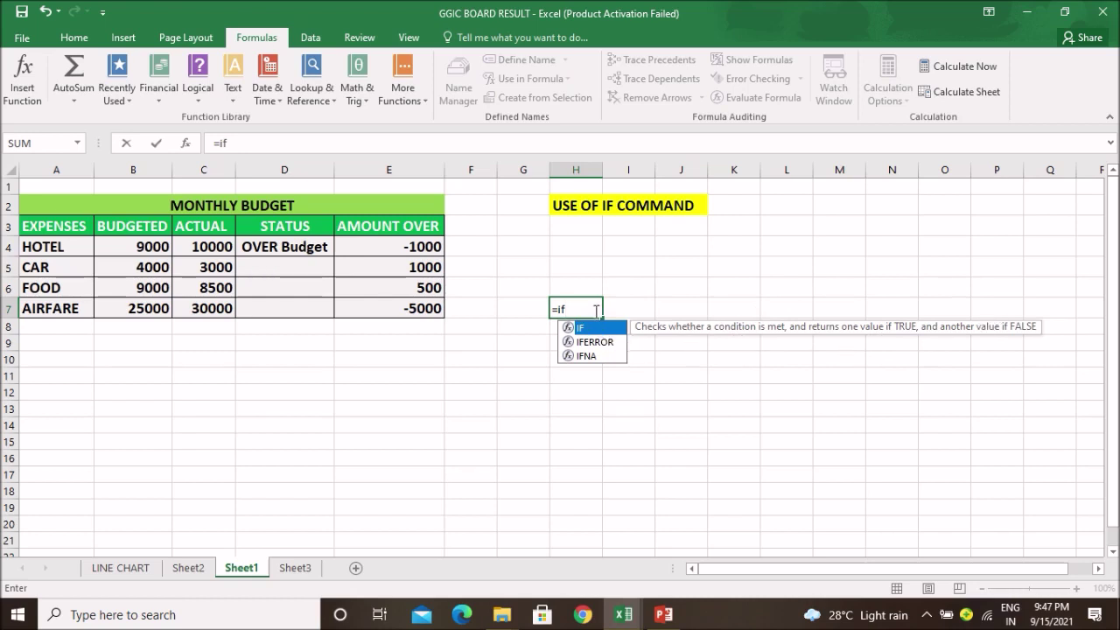
{"action": "type", "text": "("}
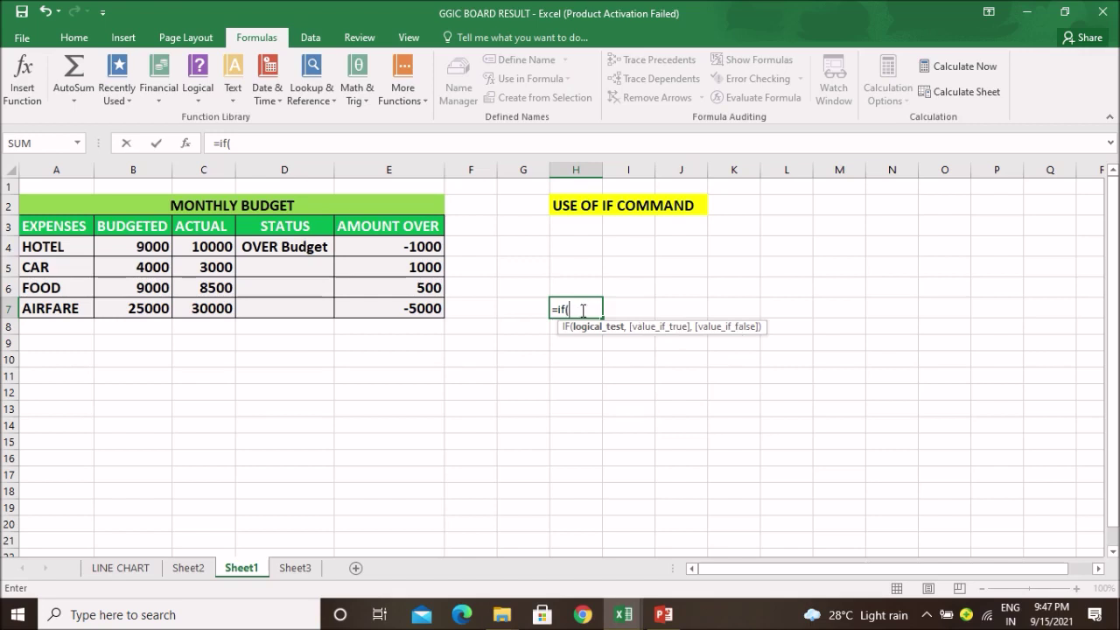
{"action": "key", "text": "BackSpace"}
{"action": "key", "text": "BackSpace"}
{"action": "key", "text": "BackSpace"}
{"action": "key", "text": "BackSpace"}
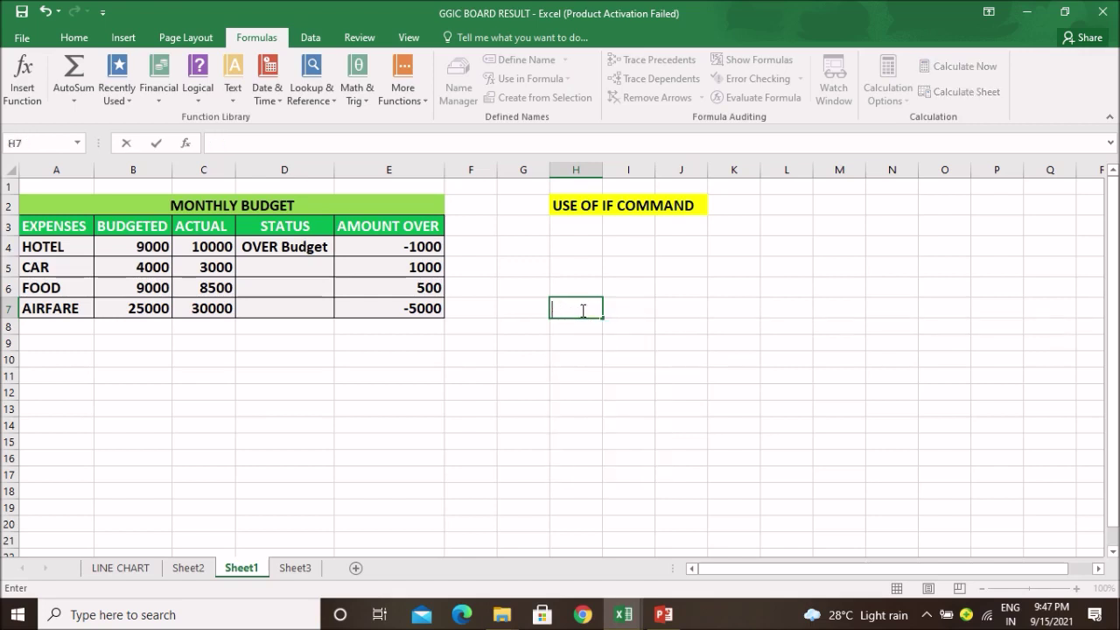
{"action": "left_click", "coordinate": [565, 374]}
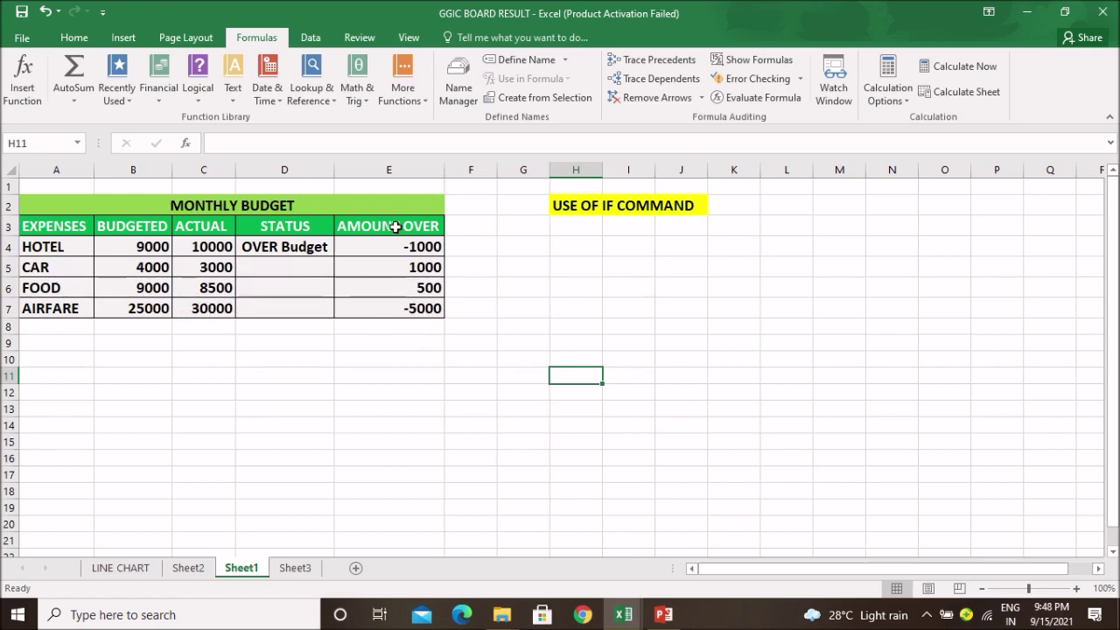
Step: Check the AMOUNT OVER formula in E4 and re-confirm the IF formula in D4
{"action": "left_click", "coordinate": [382, 254]}
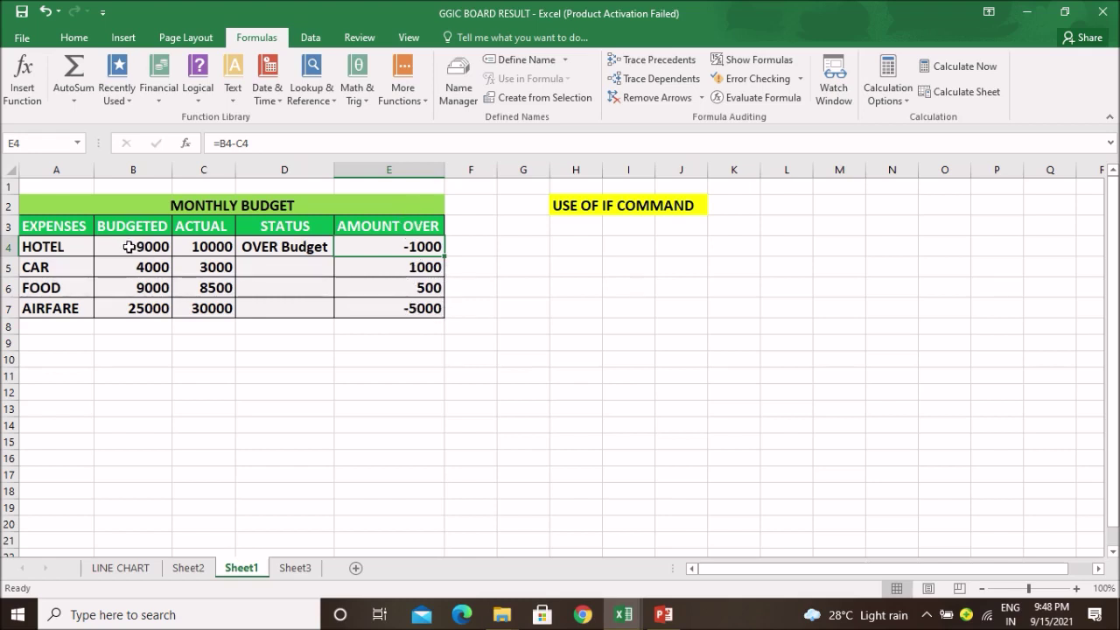
{"action": "left_click", "coordinate": [615, 313]}
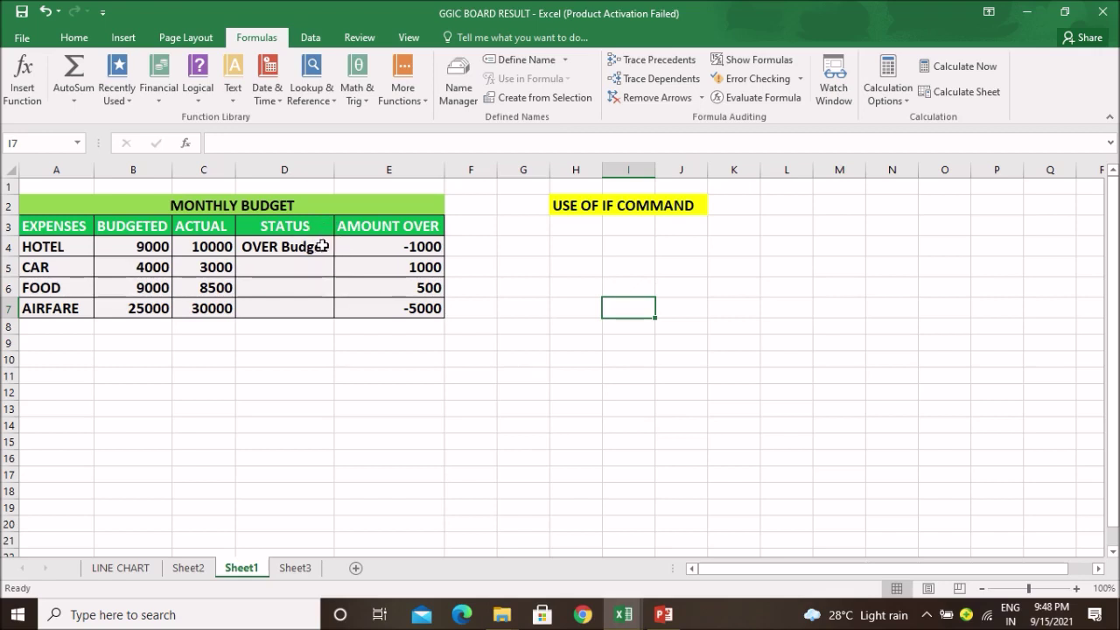
{"action": "left_click", "coordinate": [297, 249]}
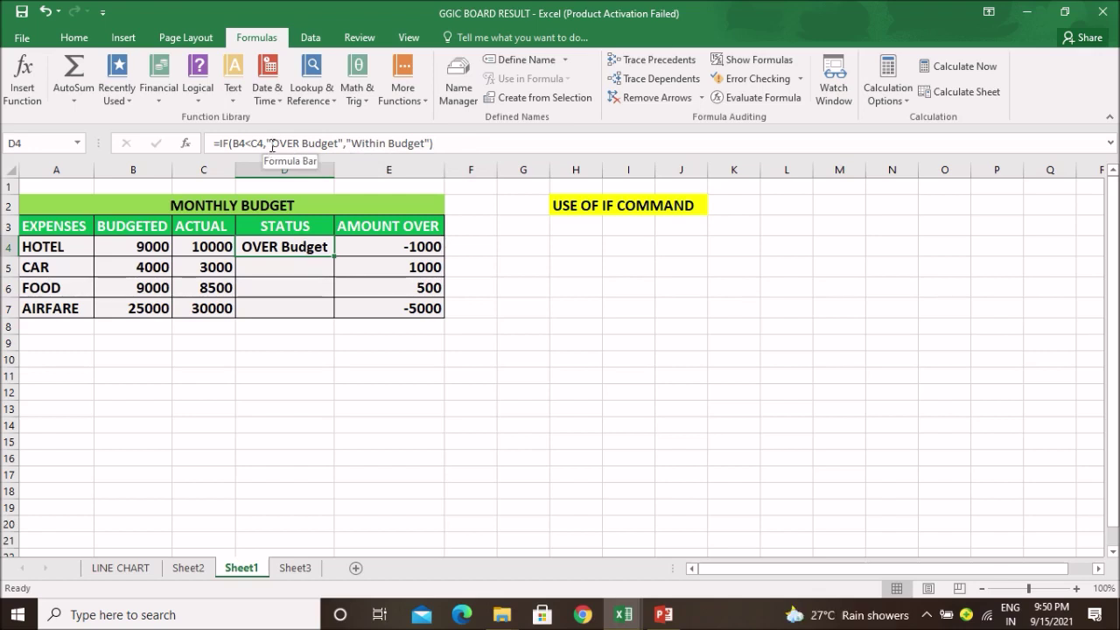
{"action": "left_click", "coordinate": [443, 149]}
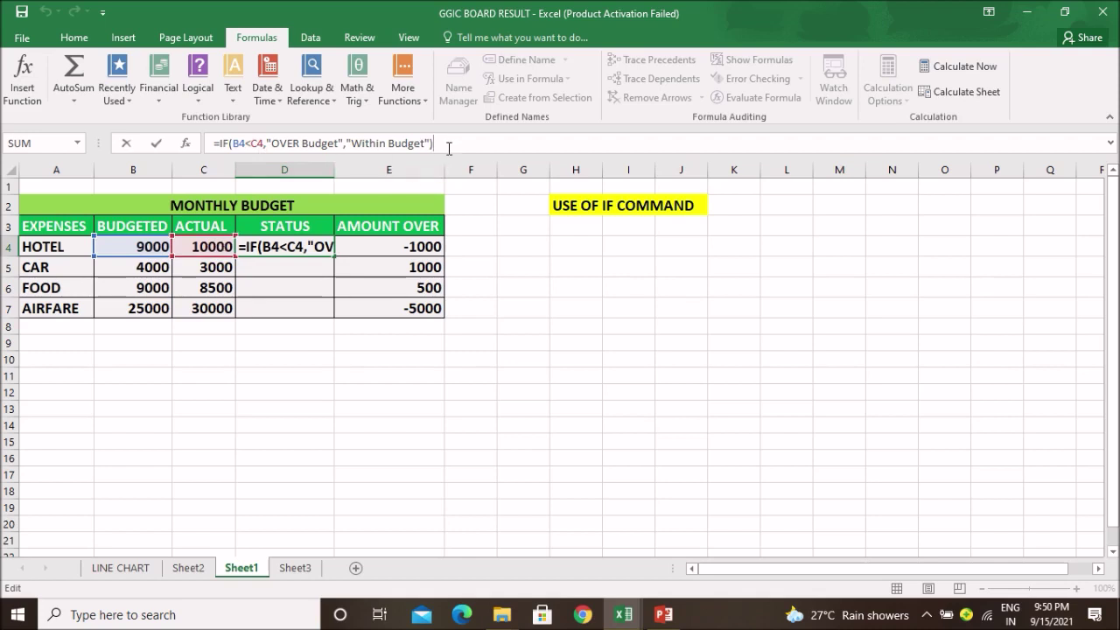
{"action": "key", "text": "Return"}
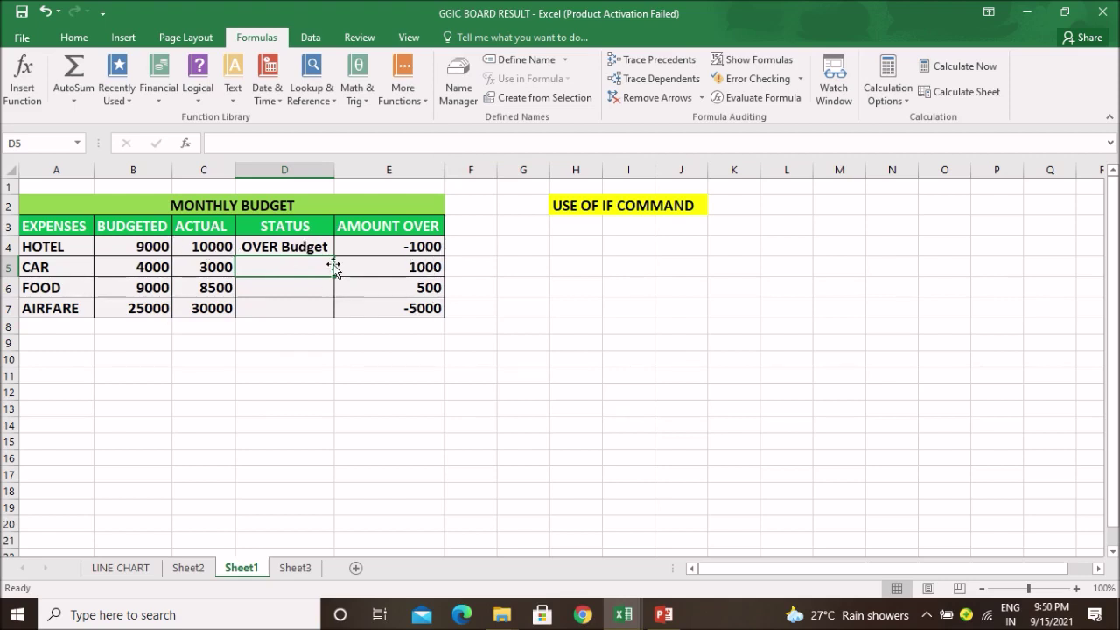
Step: Fill D4's IF formula down through D7, then bring up the income tax workbook
{"action": "left_click", "coordinate": [279, 289]}
{"action": "left_click", "coordinate": [269, 312]}
{"action": "left_click", "coordinate": [288, 291]}
{"action": "left_click", "coordinate": [289, 269]}
{"action": "left_click", "coordinate": [289, 291]}
{"action": "left_click", "coordinate": [288, 308]}
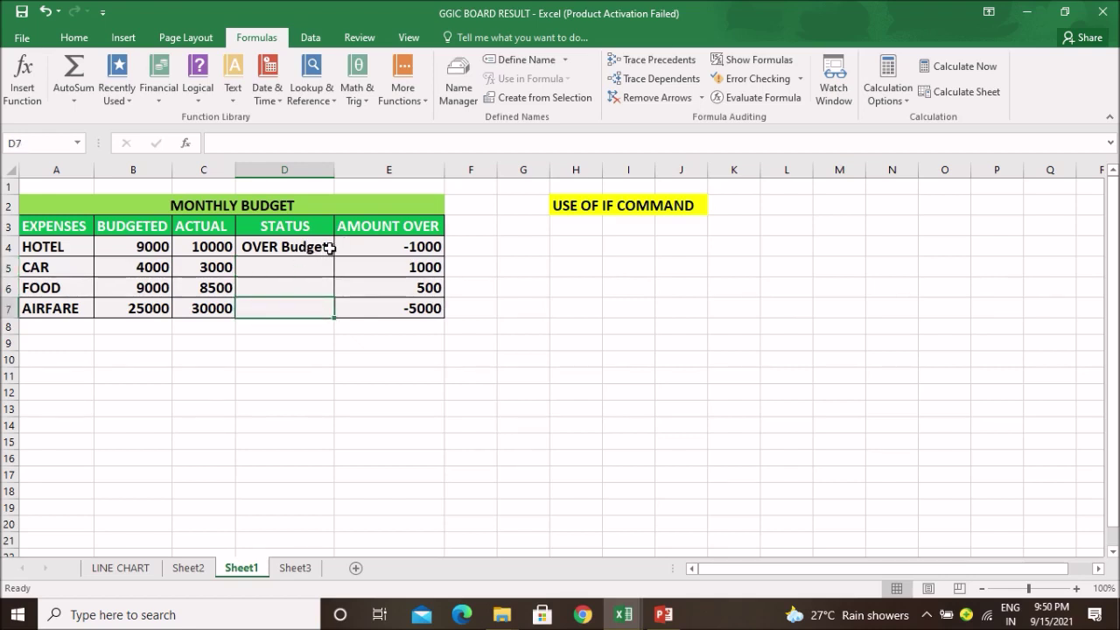
{"action": "left_click", "coordinate": [329, 249]}
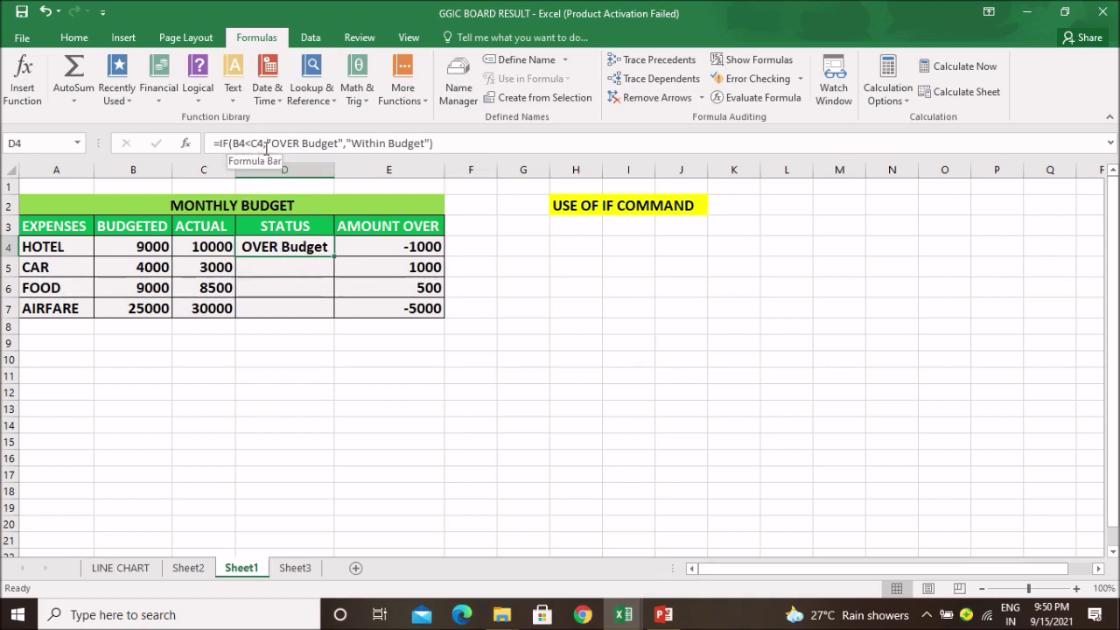
{"action": "left_click_drag", "start_coordinate": [334, 255], "coordinate": [330, 313]}
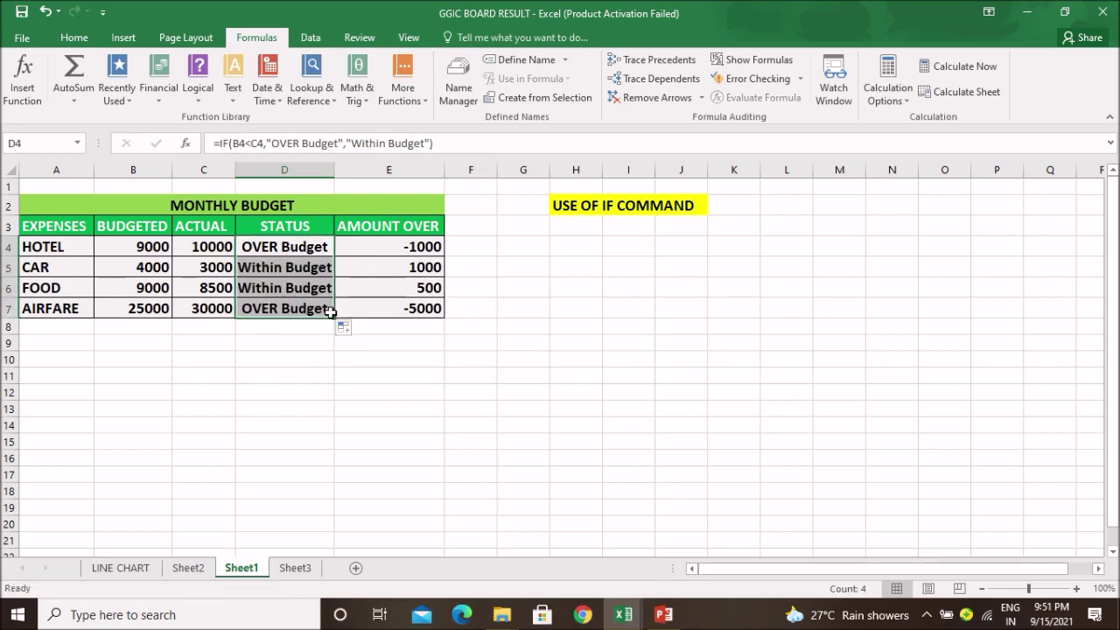
{"action": "left_click", "coordinate": [311, 362]}
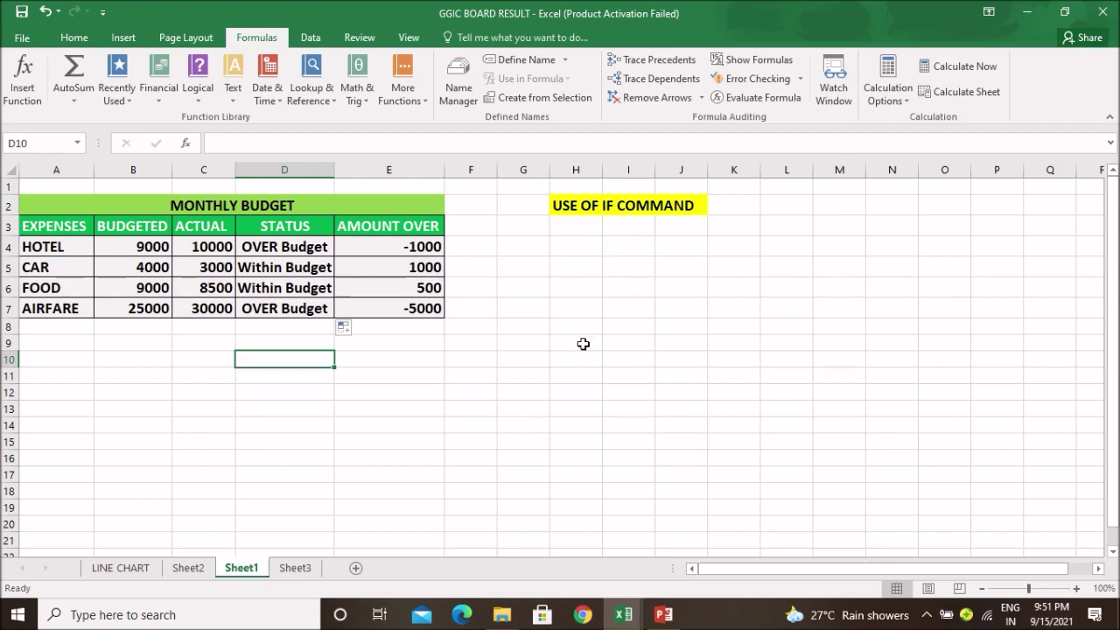
{"action": "left_click", "coordinate": [626, 616]}
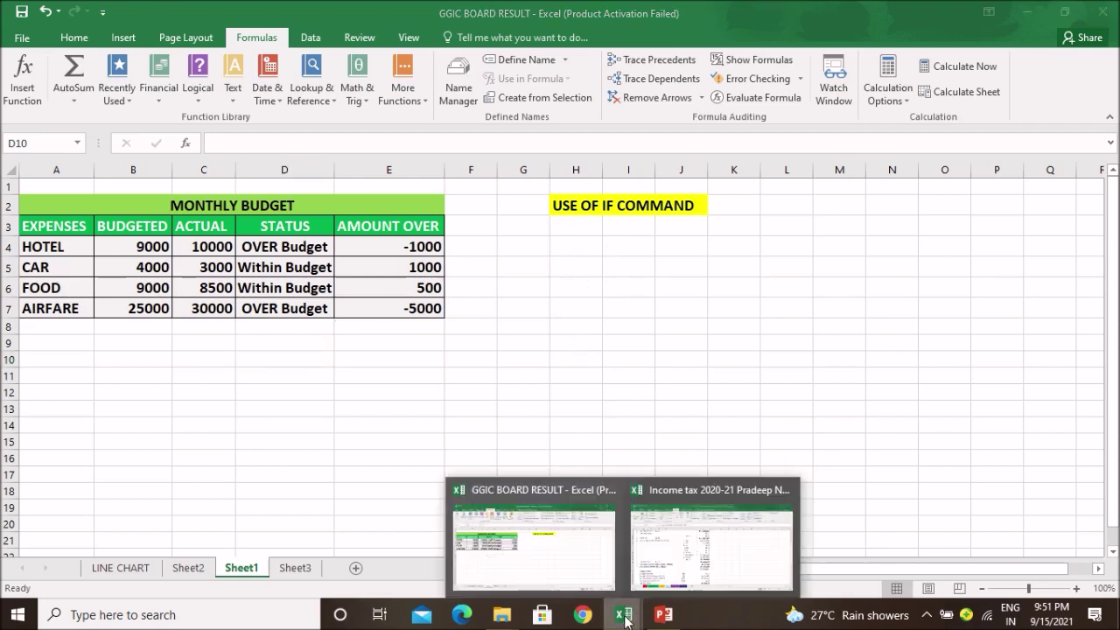
{"action": "left_click", "coordinate": [711, 546]}
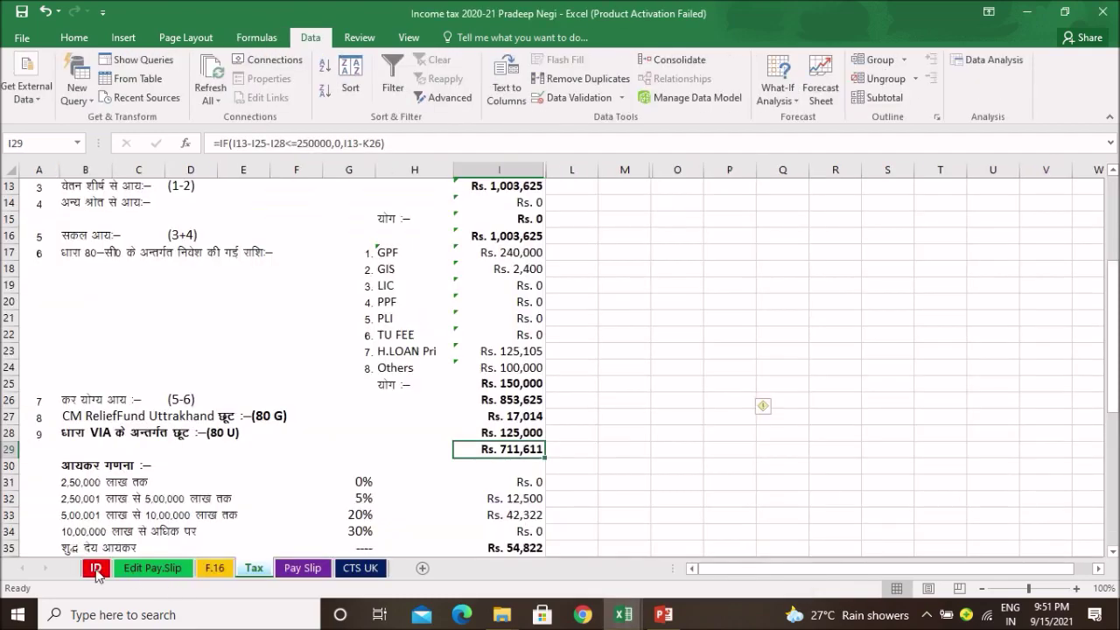
Step: On the ID sheet, check the monthly total formula in L46 and the GPF formula in M46
{"action": "left_click", "coordinate": [96, 568]}
{"action": "scroll", "coordinate": [565, 411], "scroll_direction": "up", "scroll_amount": 5}
{"action": "scroll", "coordinate": [565, 415], "scroll_direction": "up", "scroll_amount": 5}
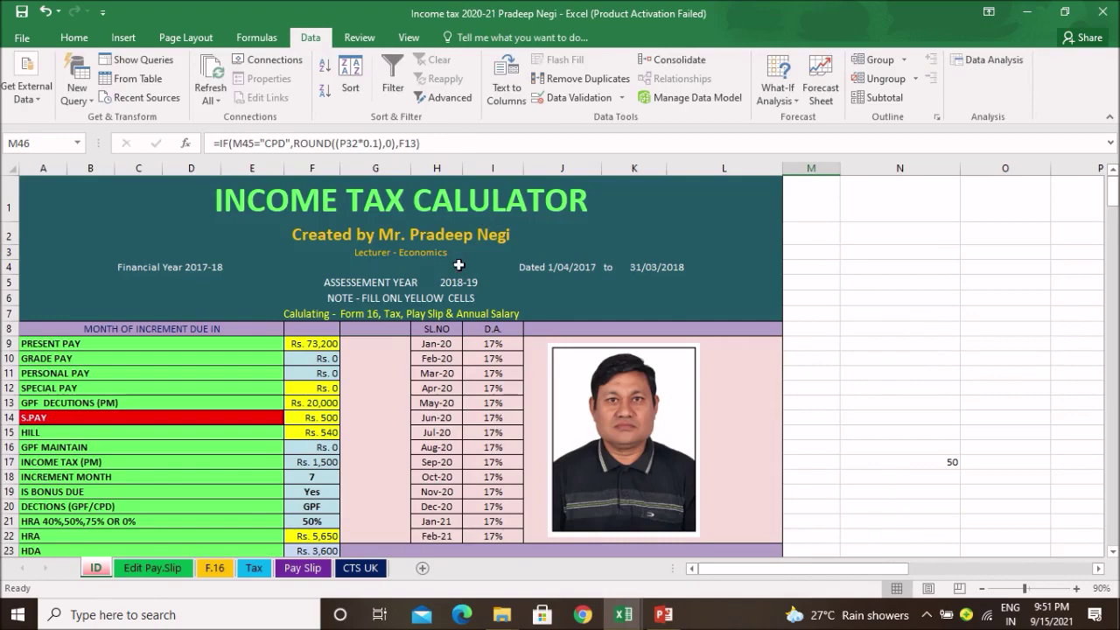
{"action": "scroll", "coordinate": [450, 311], "scroll_direction": "down", "scroll_amount": 3}
{"action": "scroll", "coordinate": [450, 312], "scroll_direction": "down", "scroll_amount": 1}
{"action": "scroll", "coordinate": [450, 311], "scroll_direction": "down", "scroll_amount": 2}
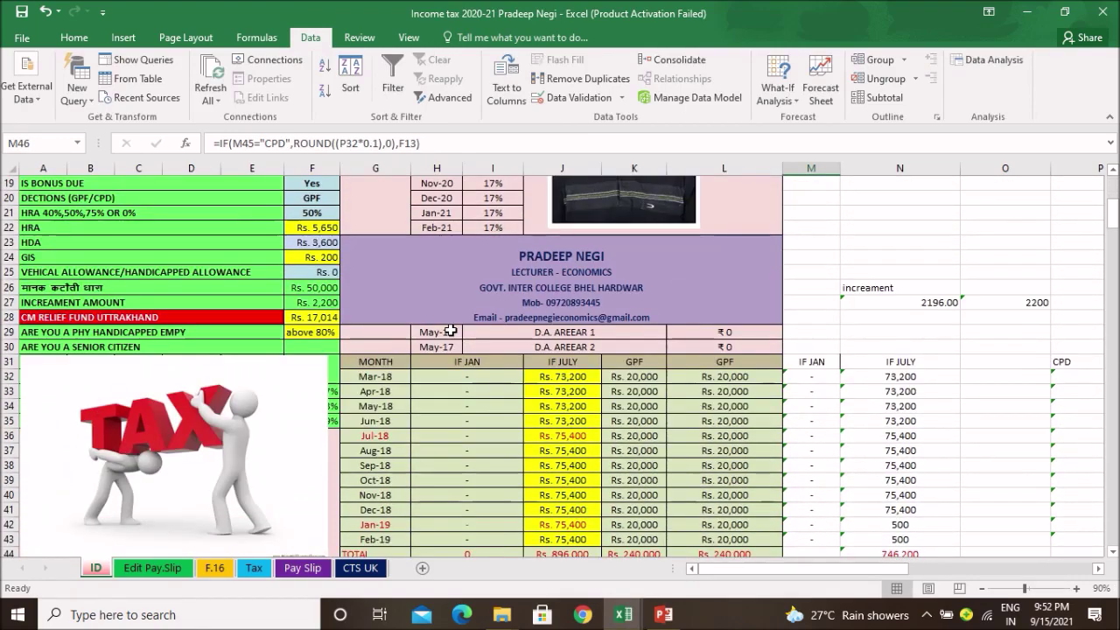
{"action": "scroll", "coordinate": [450, 323], "scroll_direction": "down", "scroll_amount": 1}
{"action": "scroll", "coordinate": [450, 329], "scroll_direction": "down", "scroll_amount": 1}
{"action": "scroll", "coordinate": [450, 329], "scroll_direction": "down", "scroll_amount": 1}
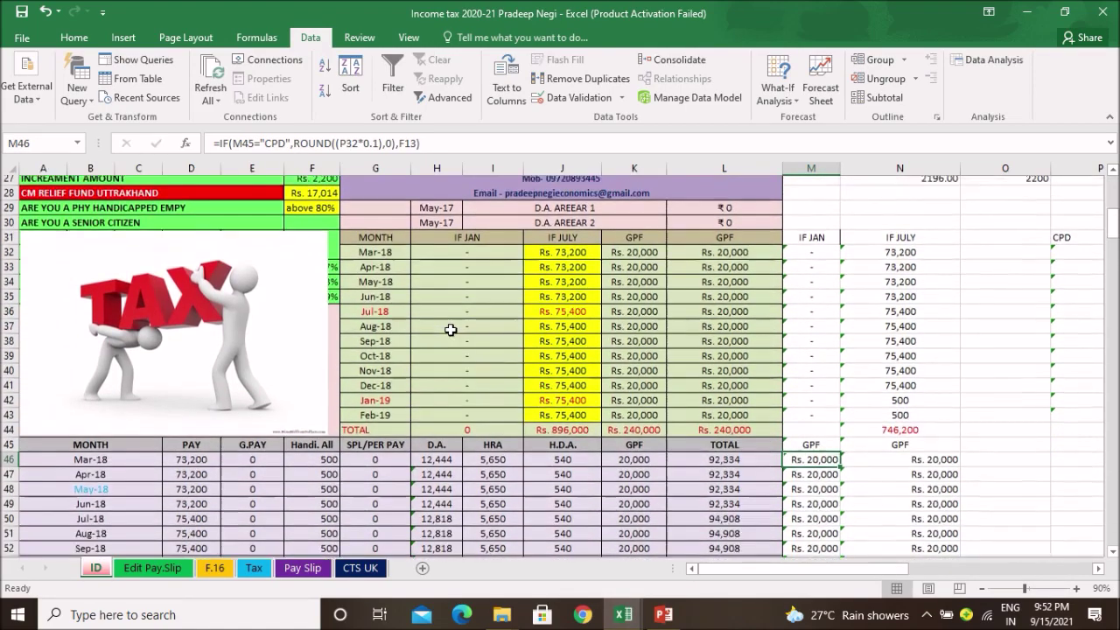
{"action": "scroll", "coordinate": [450, 329], "scroll_direction": "down", "scroll_amount": 1}
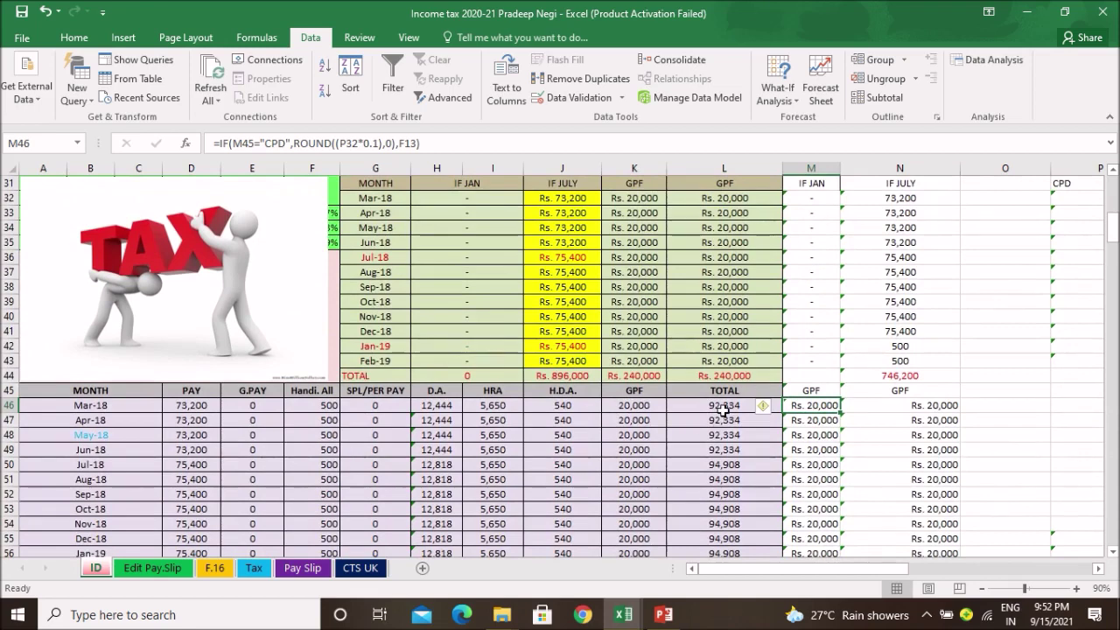
{"action": "left_click", "coordinate": [724, 407]}
{"action": "left_click", "coordinate": [805, 406]}
Step: View the Edit Pay.Slip sheet, scroll F.16 to its top, and end on the Tax sheet
{"action": "left_click", "coordinate": [175, 571]}
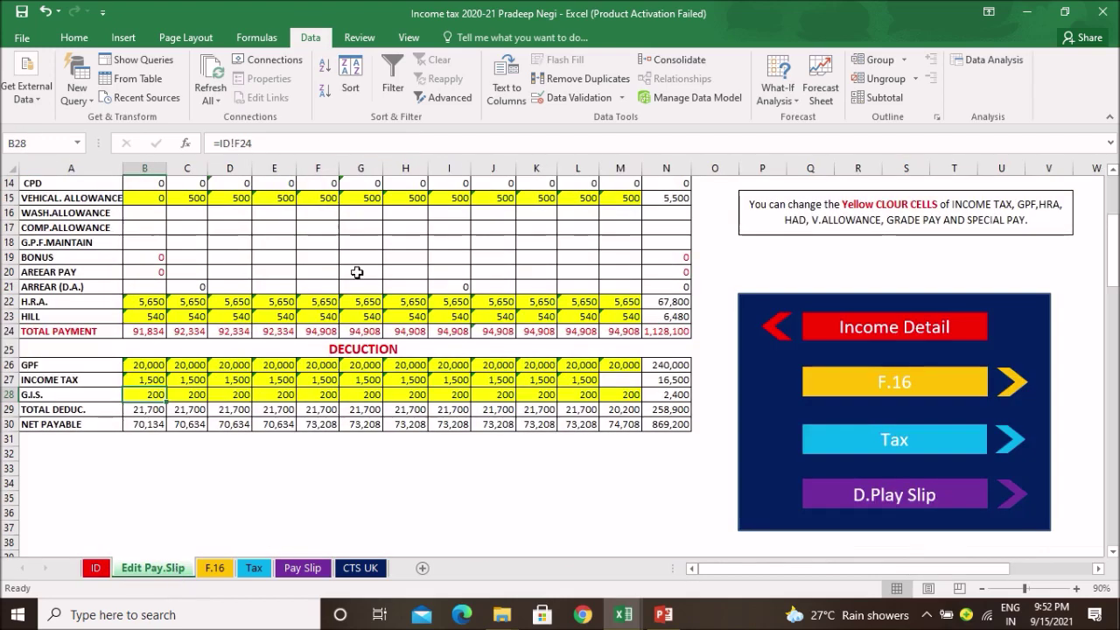
{"action": "scroll", "coordinate": [402, 367], "scroll_direction": "up", "scroll_amount": 4}
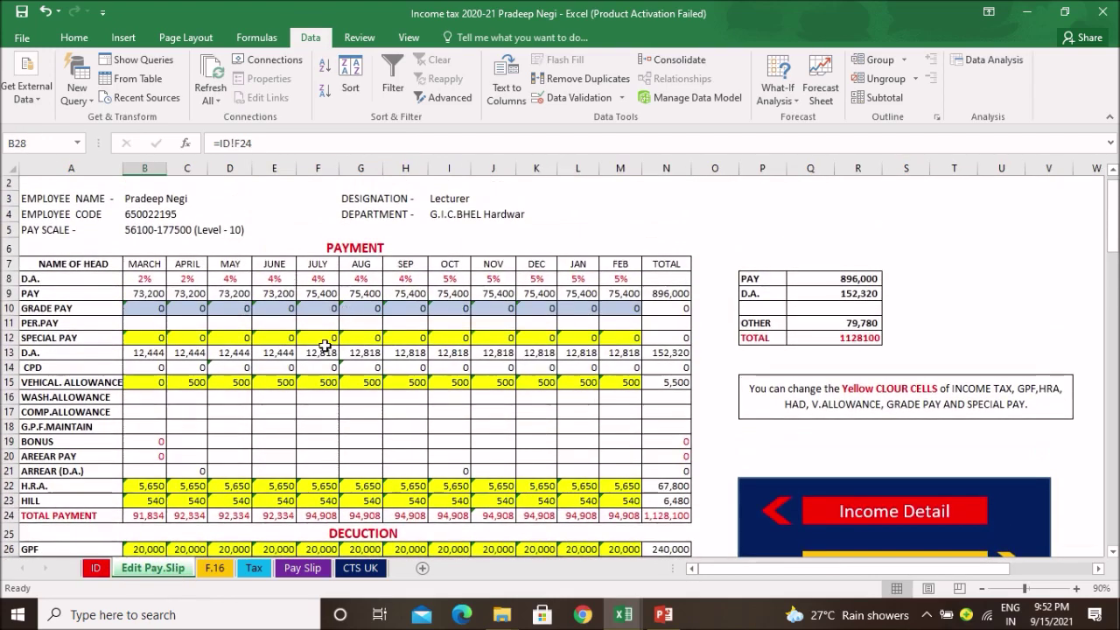
{"action": "left_click", "coordinate": [215, 570]}
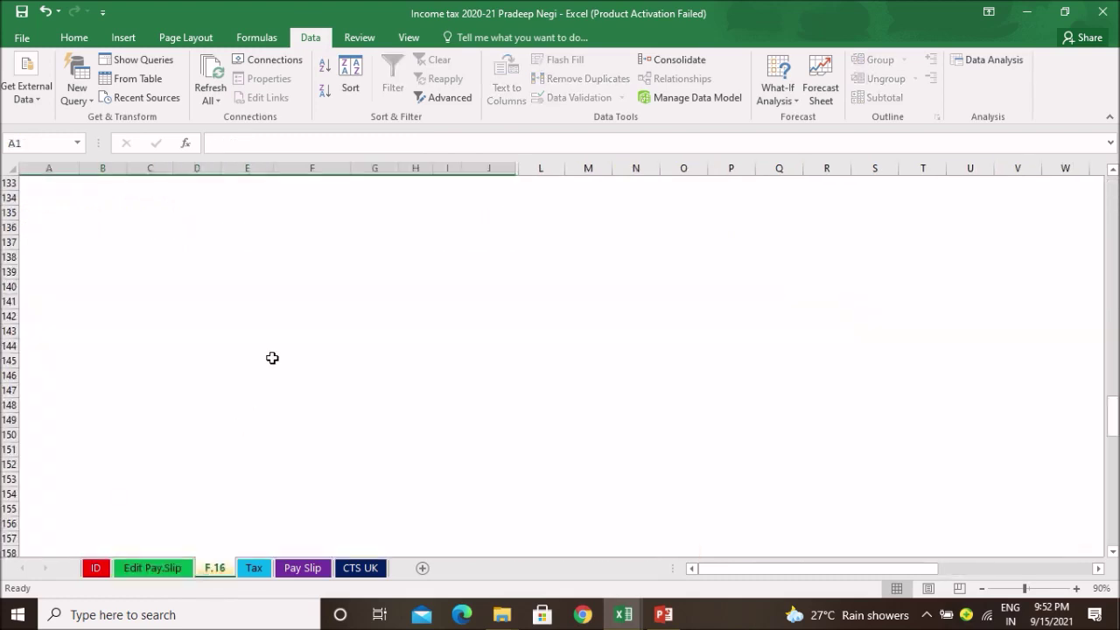
{"action": "scroll", "coordinate": [273, 357], "scroll_direction": "up", "scroll_amount": 5}
{"action": "scroll", "coordinate": [272, 357], "scroll_direction": "up", "scroll_amount": 6}
{"action": "scroll", "coordinate": [272, 357], "scroll_direction": "up", "scroll_amount": 8}
{"action": "scroll", "coordinate": [272, 357], "scroll_direction": "up", "scroll_amount": 5}
{"action": "scroll", "coordinate": [272, 357], "scroll_direction": "up", "scroll_amount": 5}
{"action": "scroll", "coordinate": [272, 357], "scroll_direction": "up", "scroll_amount": 6}
{"action": "scroll", "coordinate": [272, 357], "scroll_direction": "up", "scroll_amount": 5}
{"action": "scroll", "coordinate": [272, 357], "scroll_direction": "up", "scroll_amount": 4}
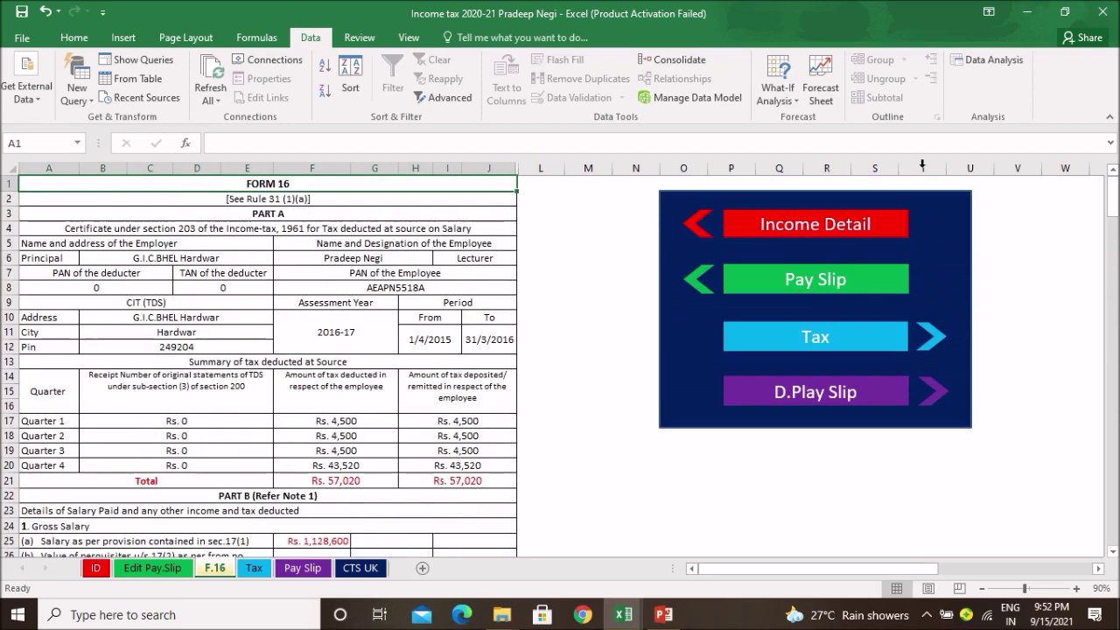
{"action": "left_click", "coordinate": [262, 570]}
{"action": "scroll", "coordinate": [300, 361], "scroll_direction": "up", "scroll_amount": 2}
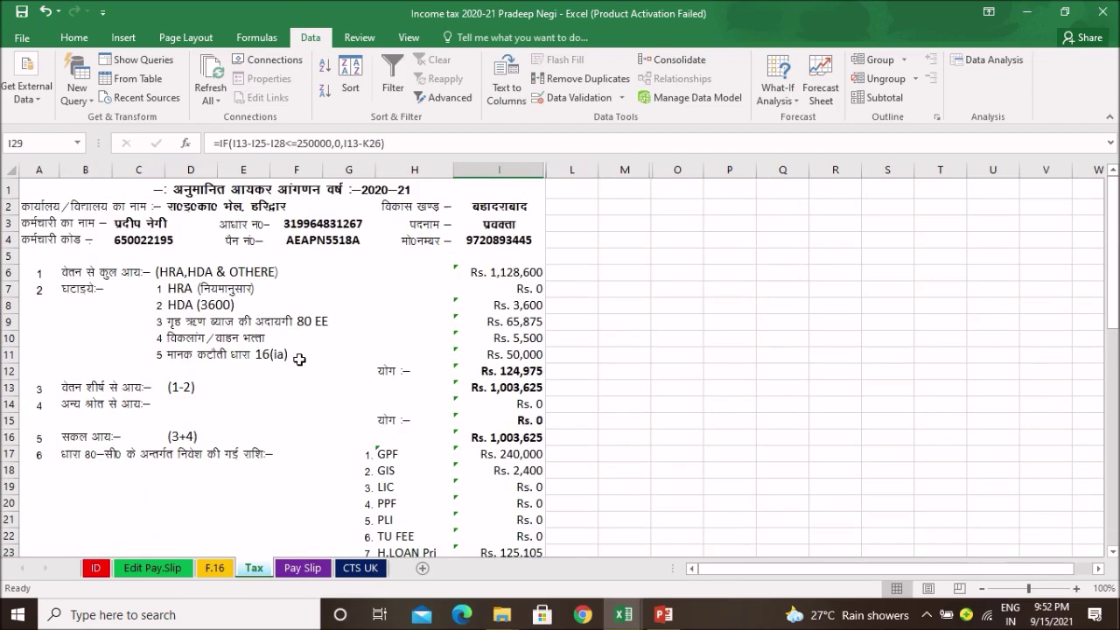
Step: Read the formulas in I6, I17, I23, I25, I28 and I27, then go to Pay Slip
{"action": "left_click", "coordinate": [498, 270]}
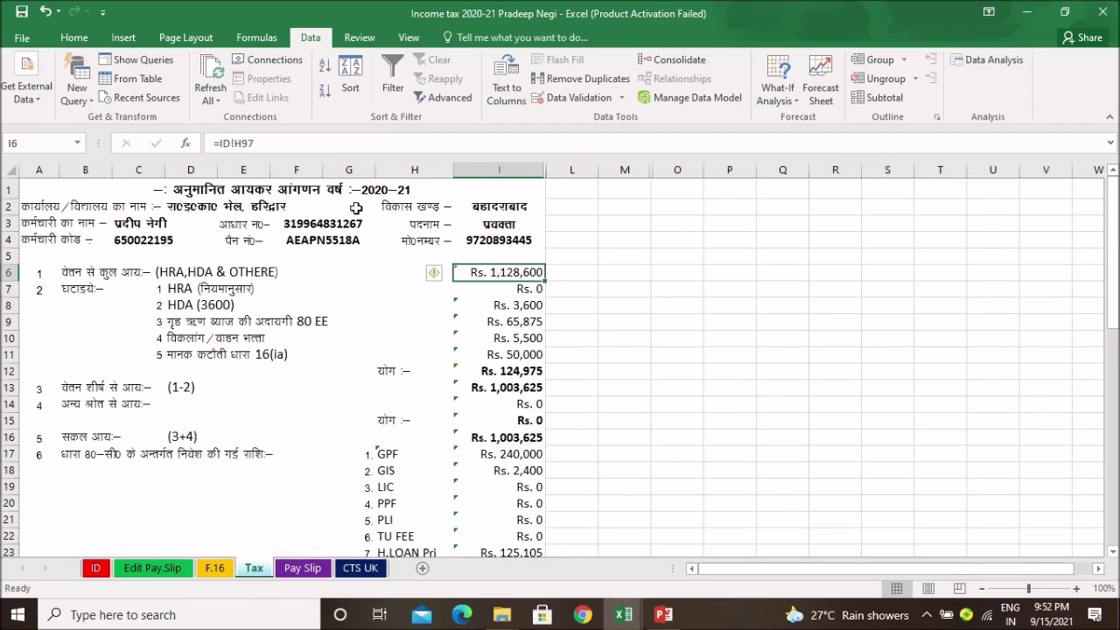
{"action": "scroll", "coordinate": [635, 350], "scroll_direction": "down", "scroll_amount": 2}
{"action": "scroll", "coordinate": [577, 319], "scroll_direction": "down", "scroll_amount": 1}
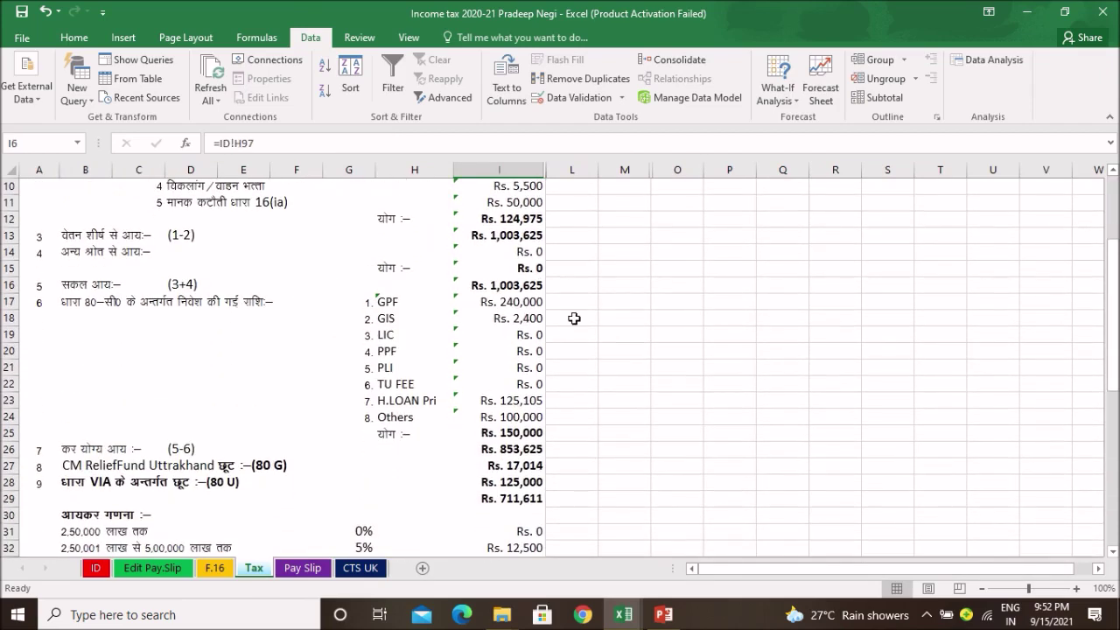
{"action": "left_click", "coordinate": [536, 302]}
{"action": "left_click", "coordinate": [515, 402]}
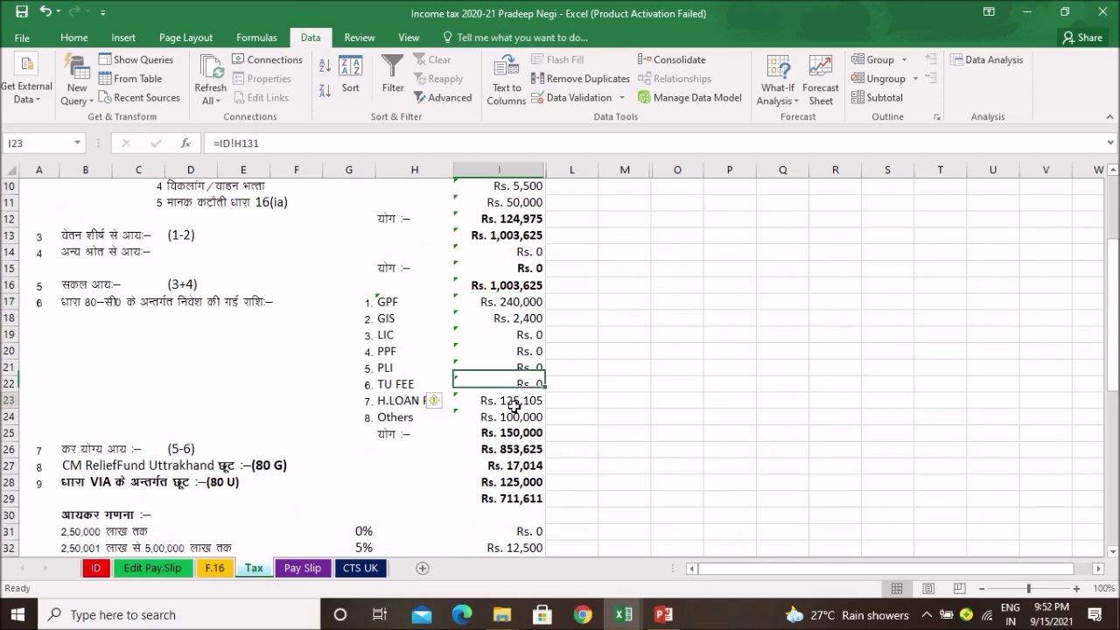
{"action": "left_click", "coordinate": [519, 433]}
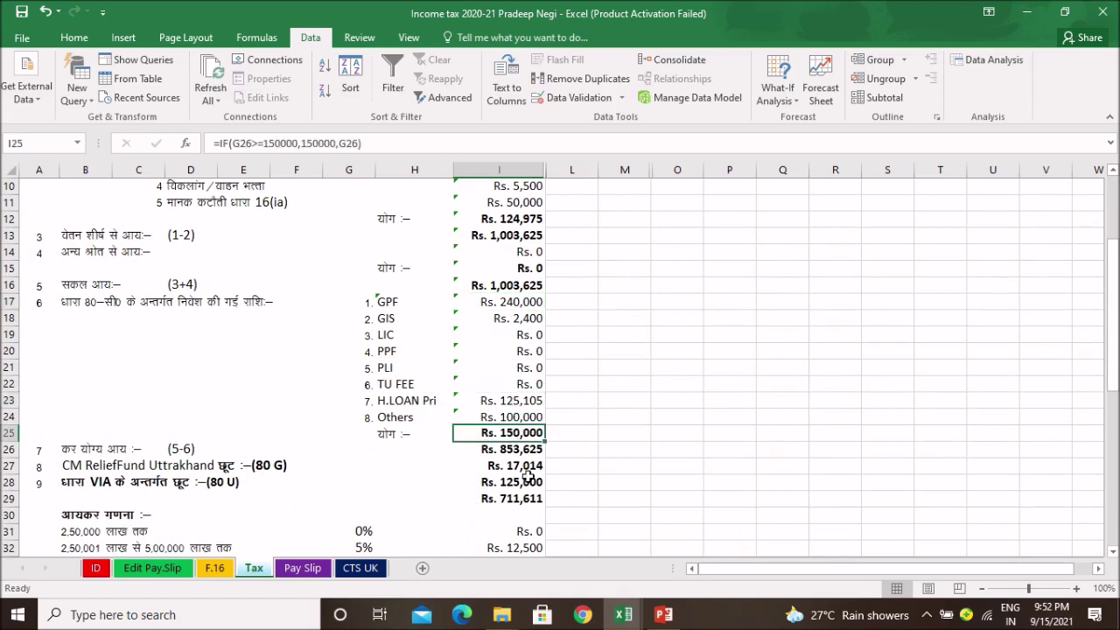
{"action": "left_click", "coordinate": [518, 484]}
{"action": "left_click", "coordinate": [520, 466]}
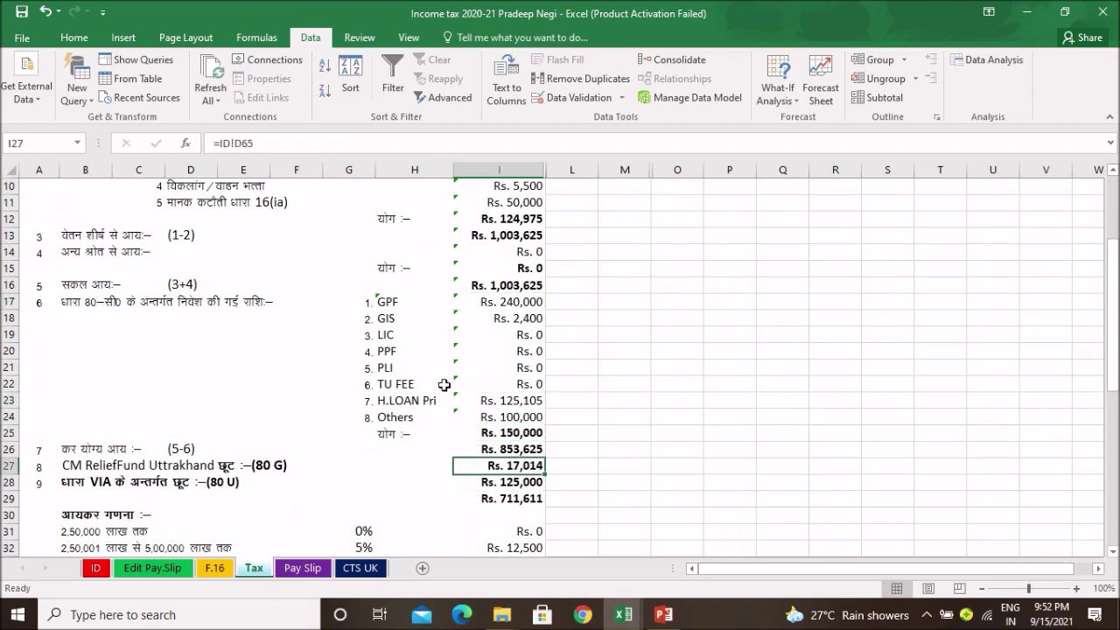
{"action": "left_click", "coordinate": [518, 434]}
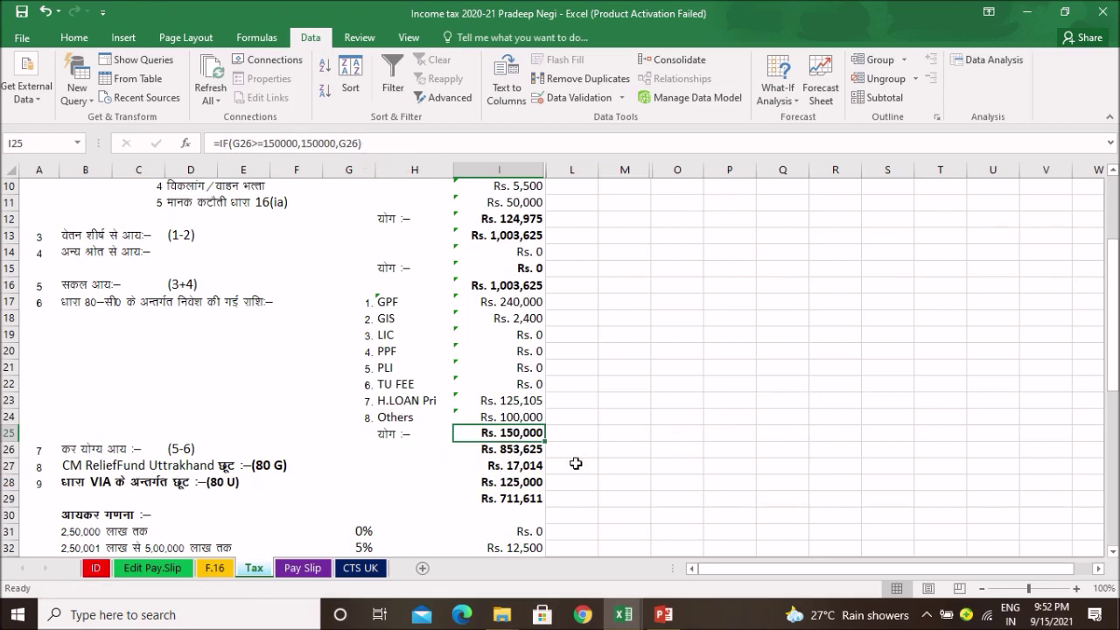
{"action": "left_click", "coordinate": [302, 568]}
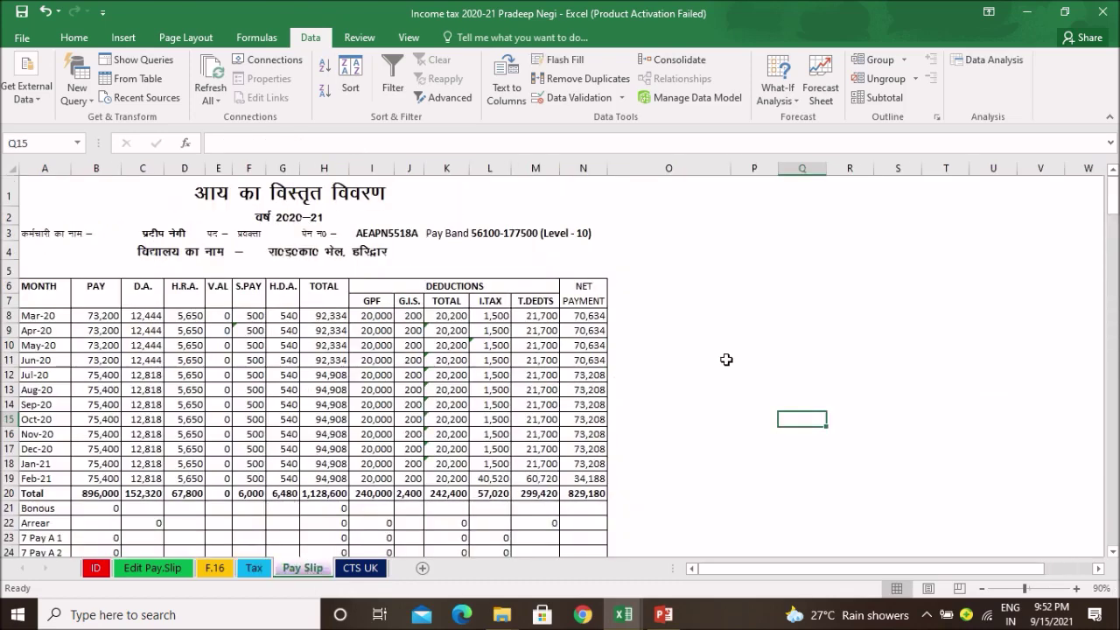
Step: Scroll the Pay Slip sheet, then view the 2019-20 salary statement on CTS UK
{"action": "scroll", "coordinate": [726, 360], "scroll_direction": "down", "scroll_amount": 1}
{"action": "scroll", "coordinate": [725, 362], "scroll_direction": "down", "scroll_amount": 1}
{"action": "scroll", "coordinate": [727, 361], "scroll_direction": "up", "scroll_amount": 2}
{"action": "left_click", "coordinate": [371, 569]}
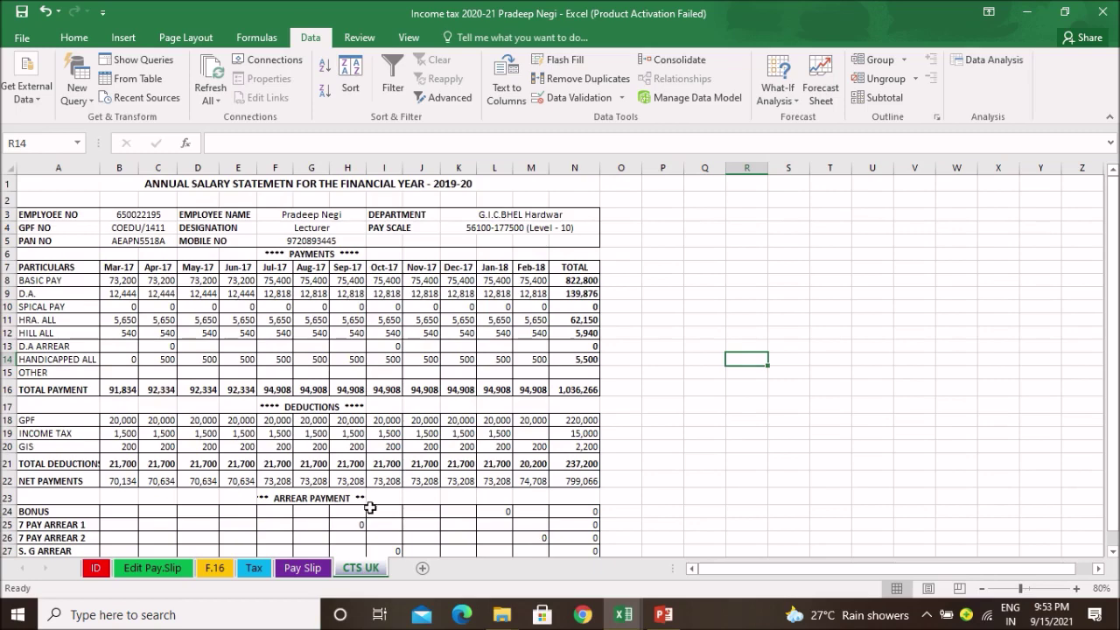
{"action": "scroll", "coordinate": [710, 394], "scroll_direction": "down", "scroll_amount": 2}
{"action": "scroll", "coordinate": [710, 395], "scroll_direction": "up", "scroll_amount": 1}
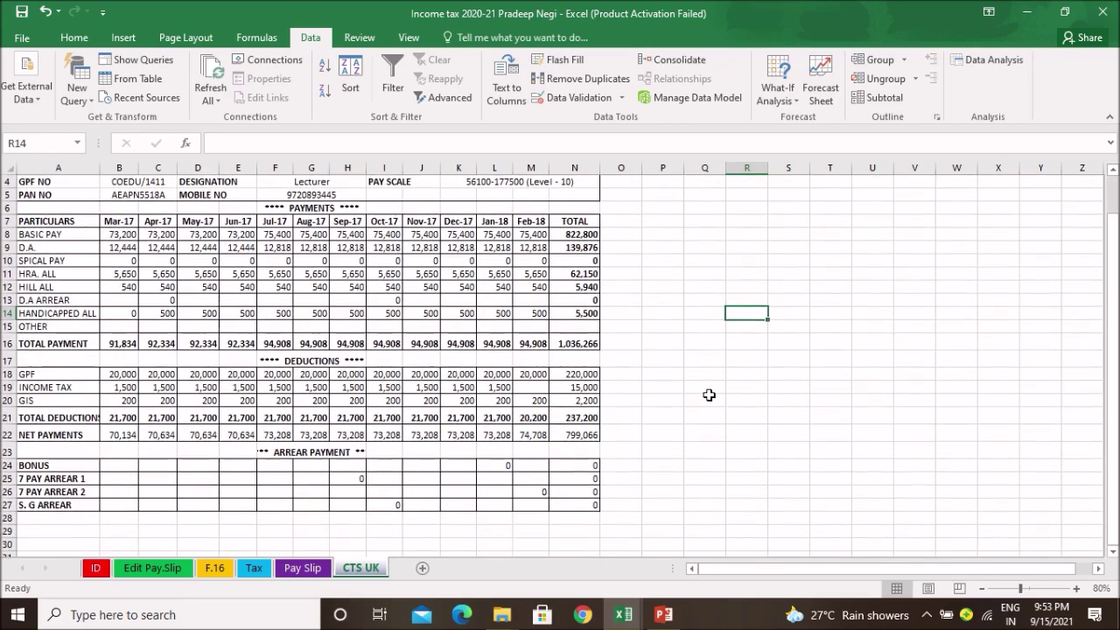
{"action": "scroll", "coordinate": [709, 394], "scroll_direction": "up", "scroll_amount": 1}
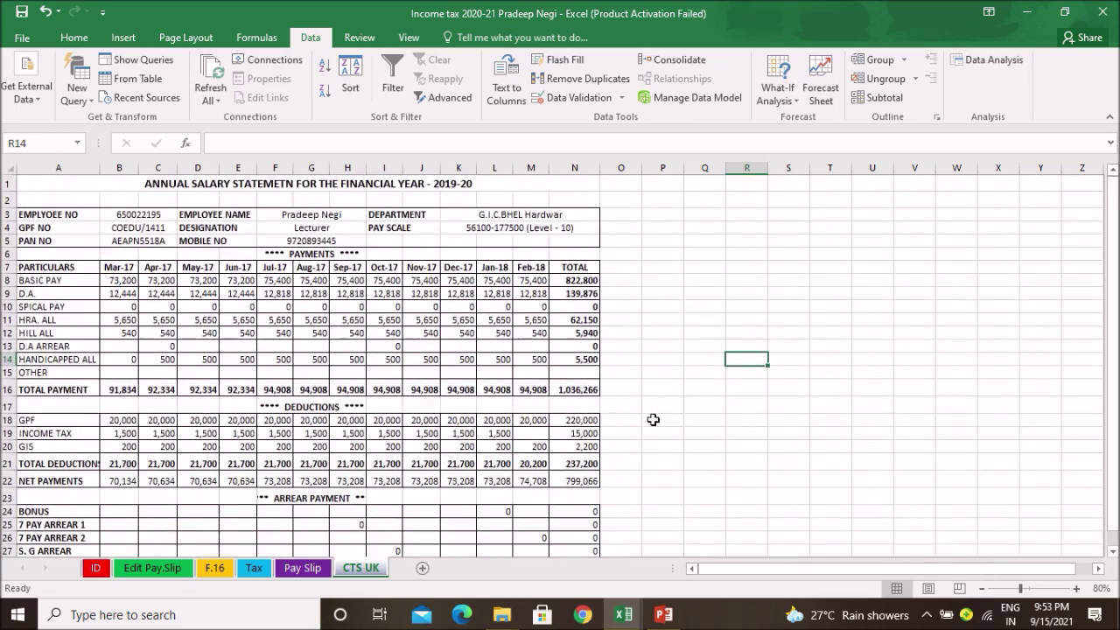
{"action": "mouse_move", "coordinate": [623, 615]}
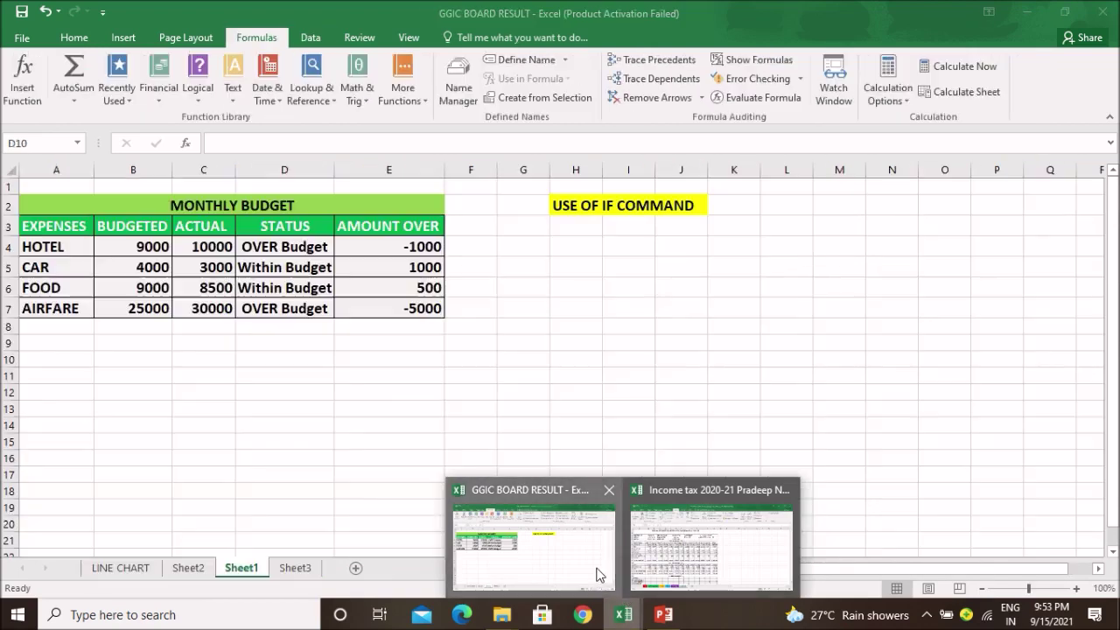
Step: Bring the GGIC BOARD RESULT workbook with its MONTHLY BUDGET table back to the front
{"action": "left_click", "coordinate": [597, 573]}
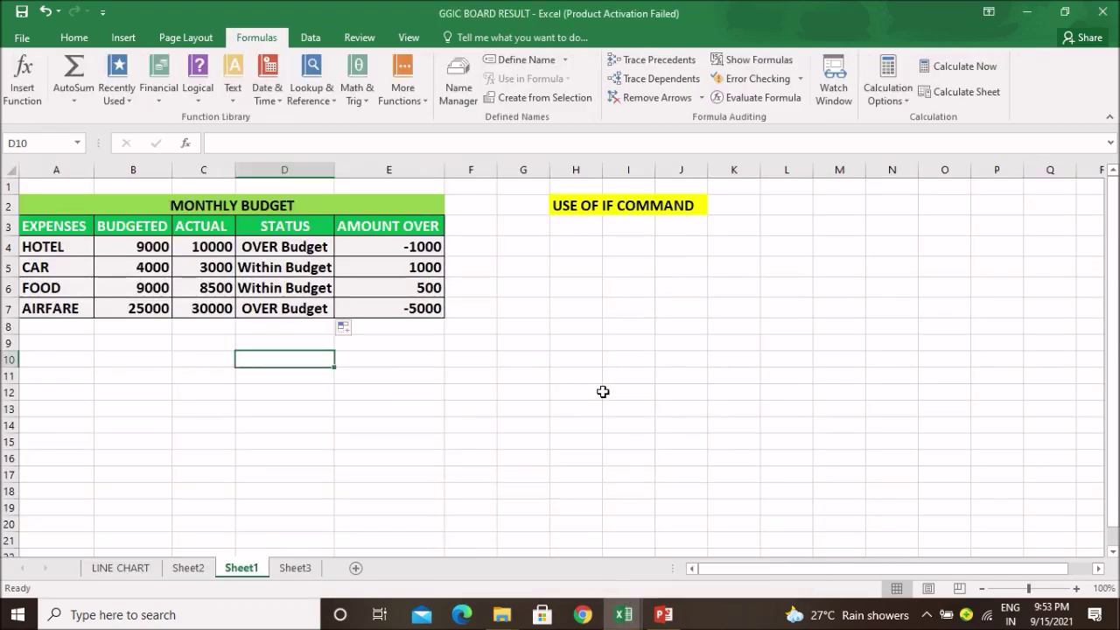